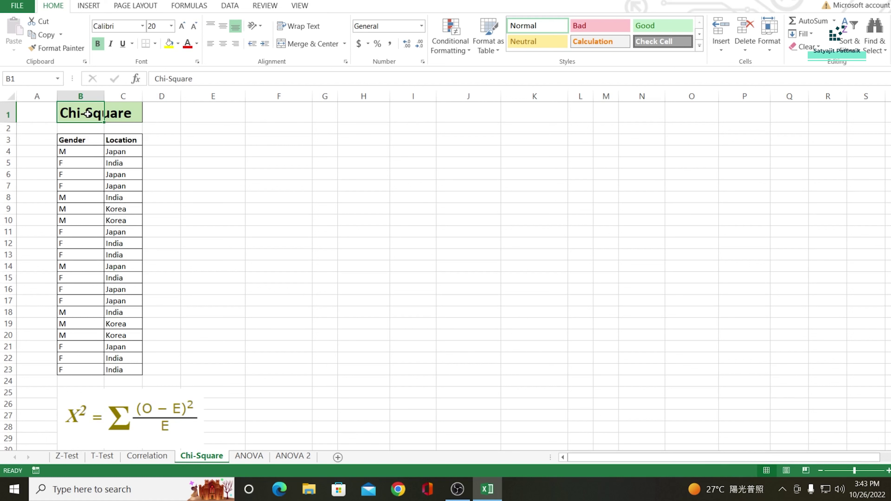
# Step: Highlight the Gender and Location data table and point out its gender and location entries
pyautogui.moveTo(75, 140); pyautogui.dragTo(135, 368)
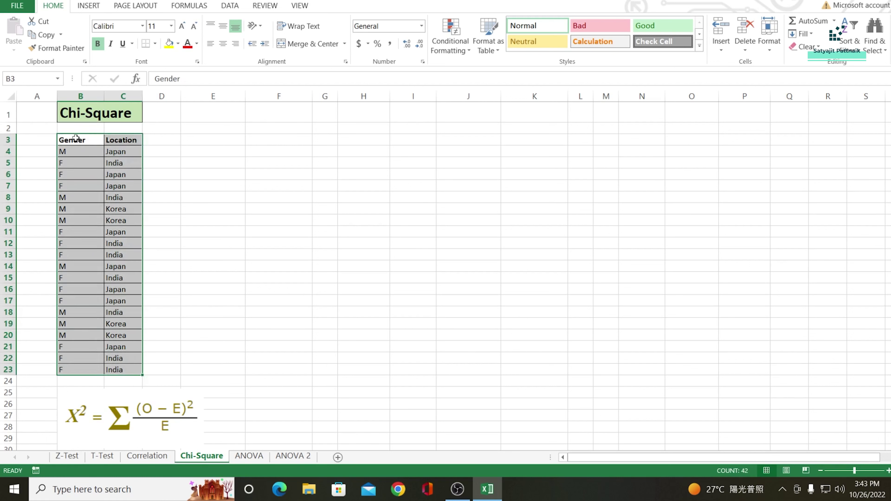
pyautogui.moveTo(78, 151); pyautogui.dragTo(89, 164)
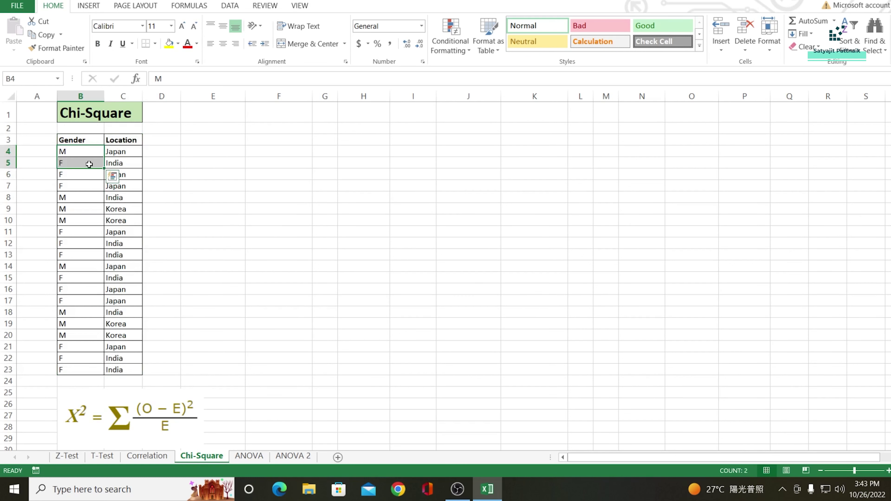
pyautogui.click(124, 141)
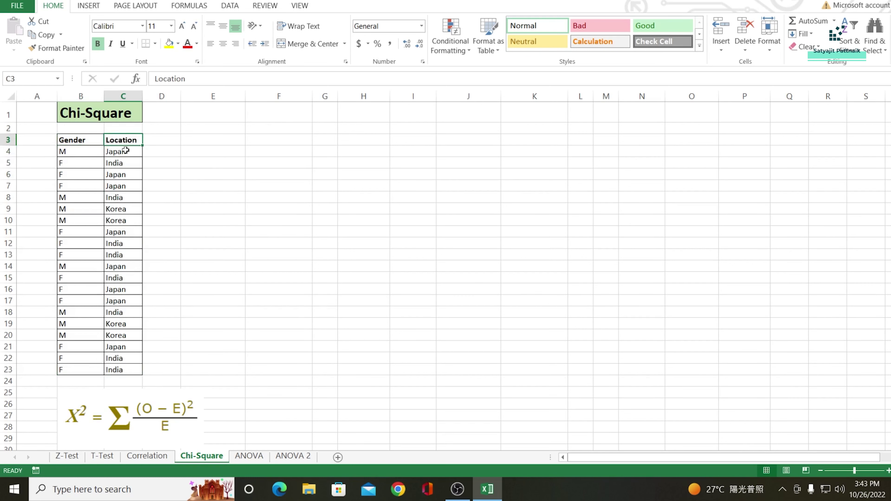
pyautogui.click(125, 151)
pyautogui.click(121, 161)
pyautogui.click(120, 154)
pyautogui.click(122, 161)
pyautogui.click(120, 207)
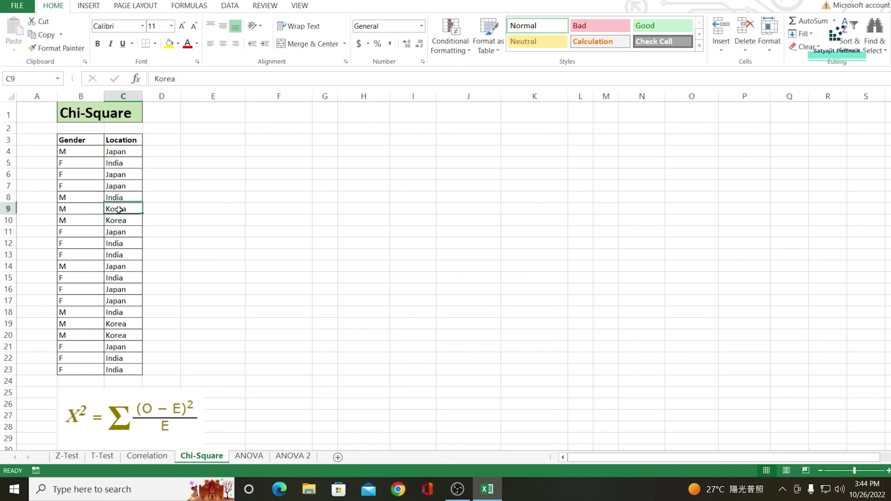
pyautogui.moveTo(70, 141); pyautogui.dragTo(165, 368)
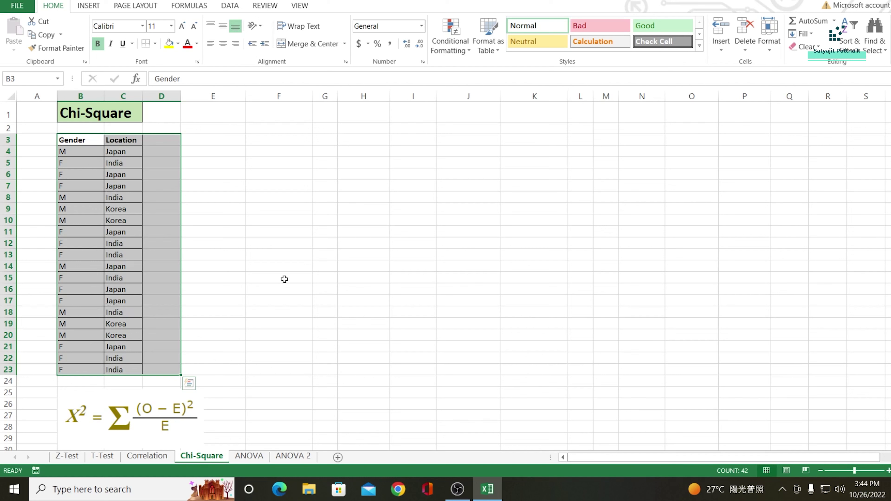
pyautogui.moveTo(77, 144); pyautogui.dragTo(131, 369)
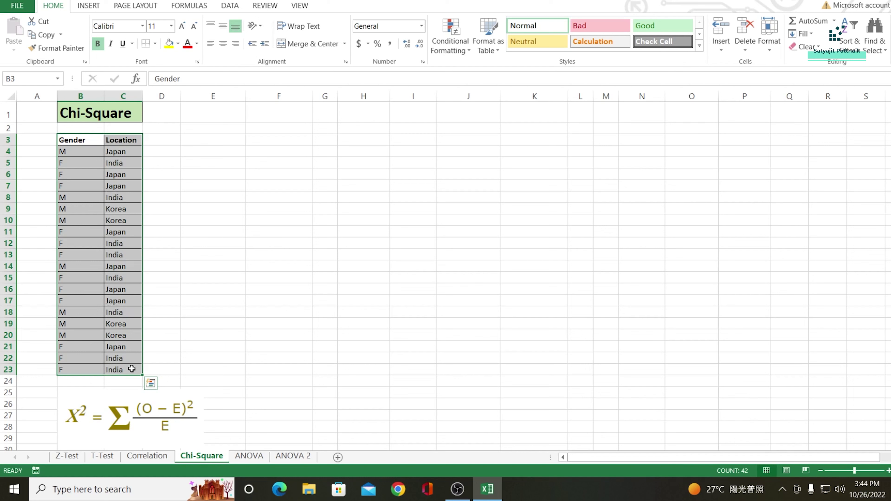
# Step: Enter 'Ho: There is no association between gender & location' and the matching H1 statement in E3:E4
pyautogui.click(199, 139)
pyautogui.write('Ho: There is no associ')
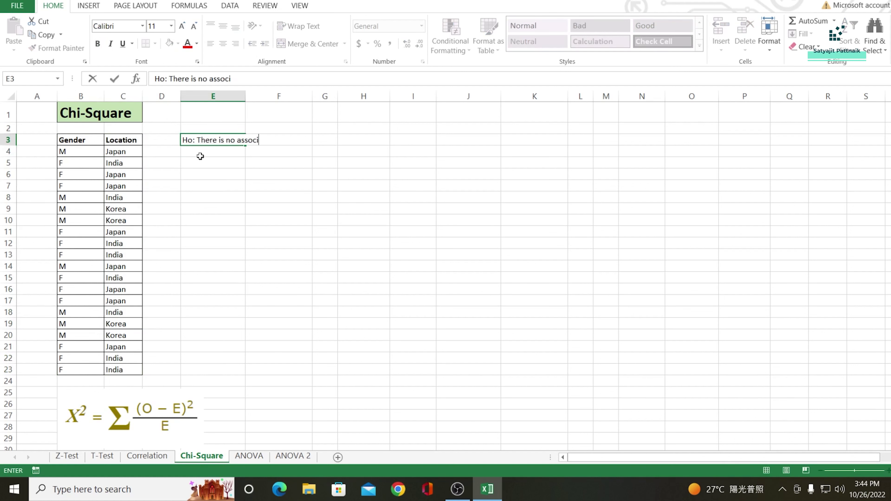
pyautogui.write('ation between gende')
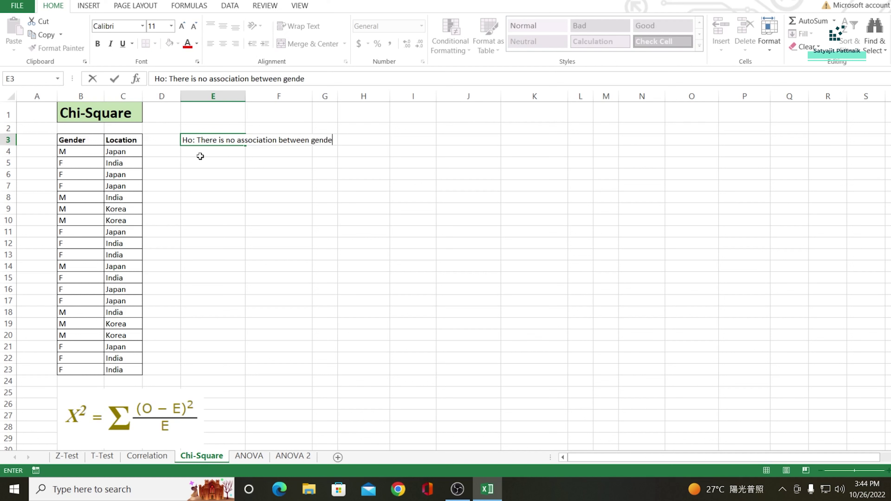
pyautogui.write('r & location')
pyautogui.press('Return')
pyautogui.write('H1: THere')
pyautogui.press('BackSpace')
pyautogui.press('BackSpace')
pyautogui.write('here is an ass')
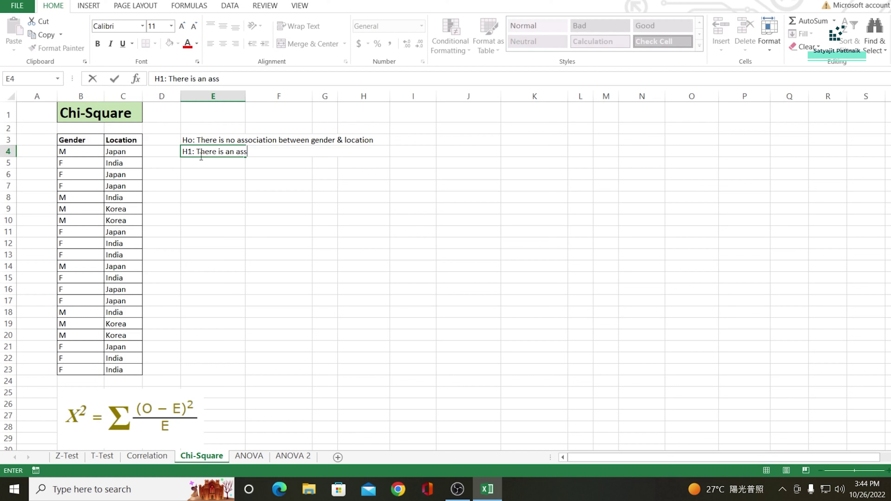
pyautogui.write('ociation between g')
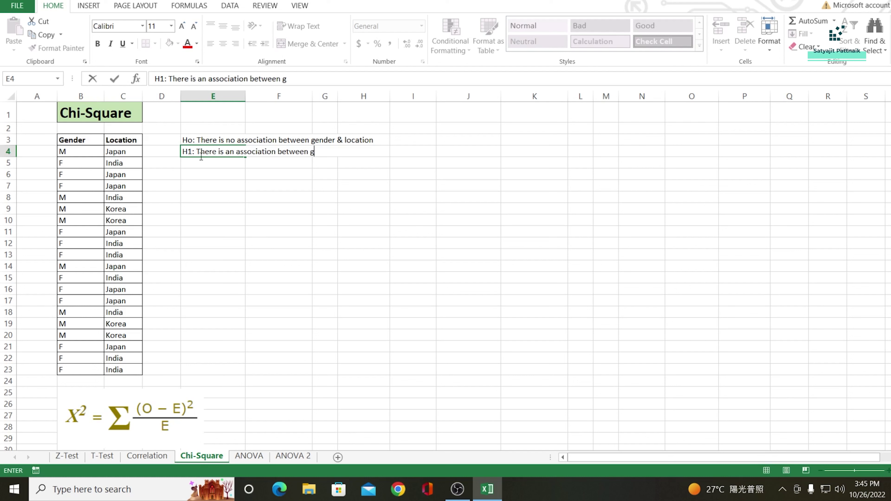
pyautogui.write('ender & location')
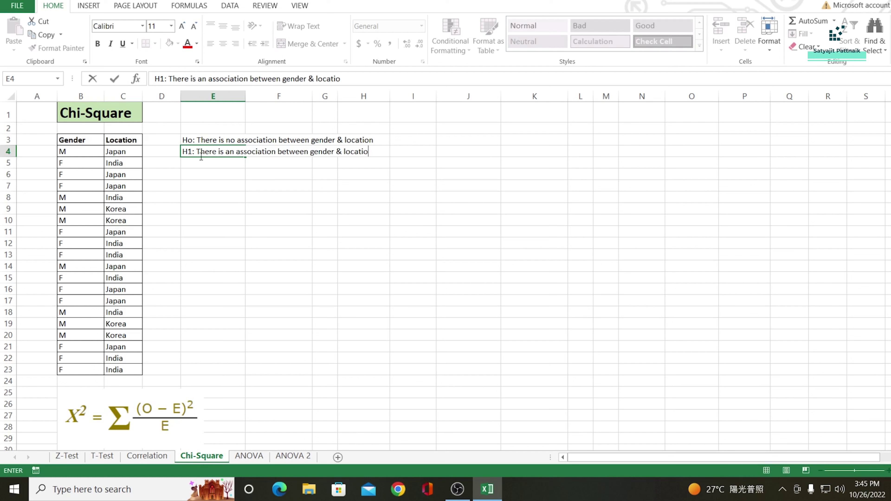
pyautogui.press('Return')
pyautogui.press('Return')
# Step: Add the rules 'p-value > 0.05 --> Reject Ho' and 'p-value < 0.05 --> Accept Ho' in E6:E7
pyautogui.write('p-val')
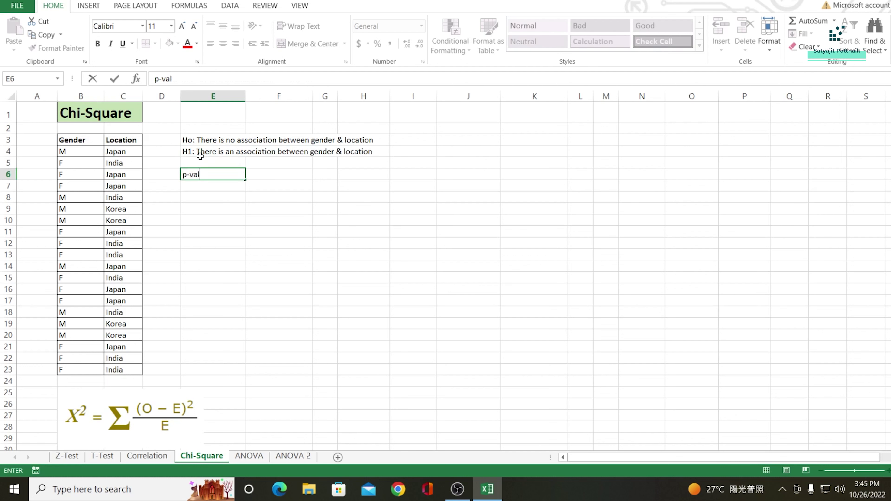
pyautogui.write('ue > 0.05 --> Reject Ho')
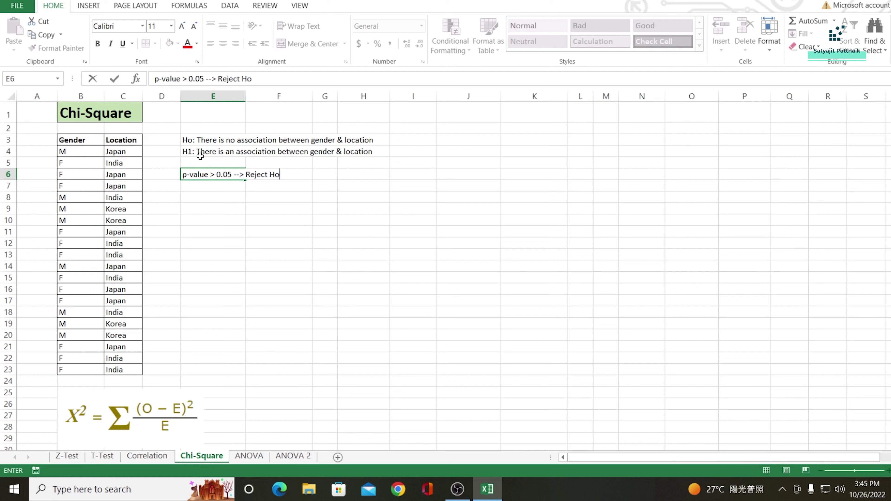
pyautogui.press('Return')
pyautogui.write('p-value ')
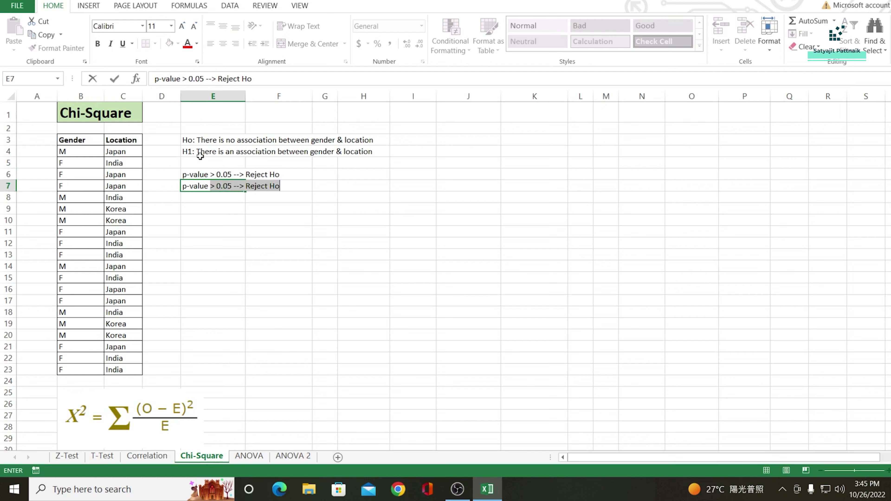
pyautogui.write('< 0.05 --> Accept Ho')
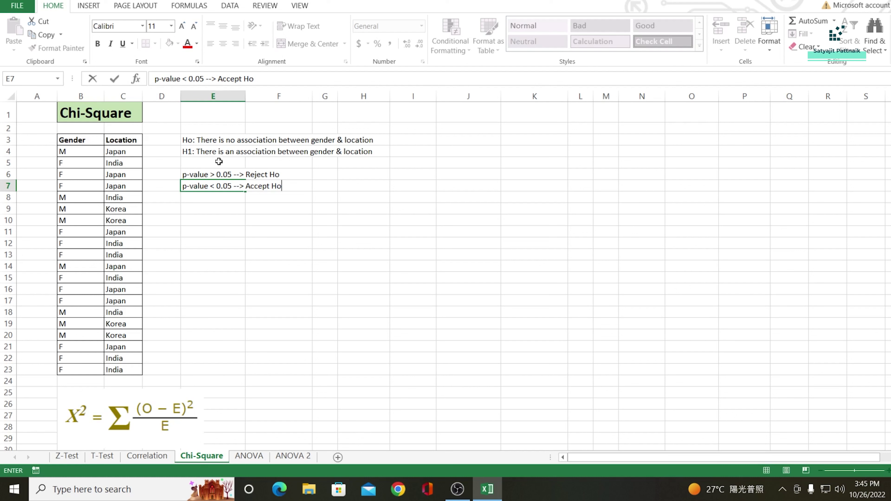
pyautogui.click(178, 416)
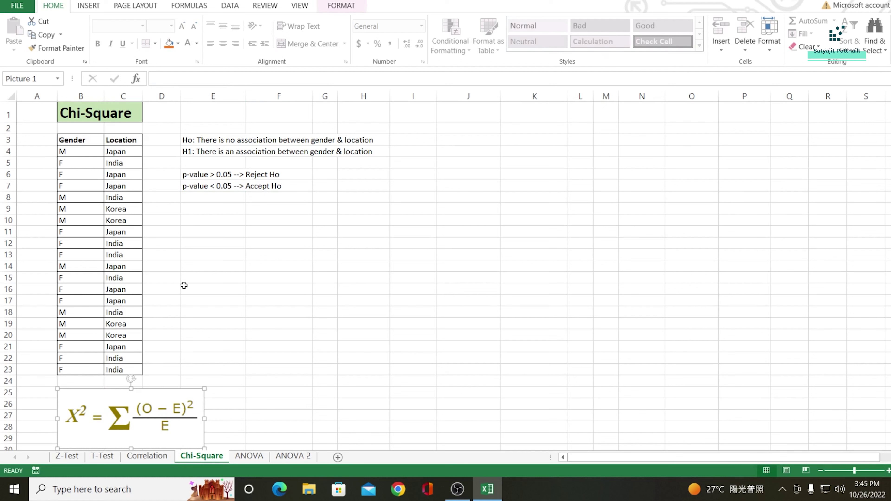
pyautogui.click(400, 140)
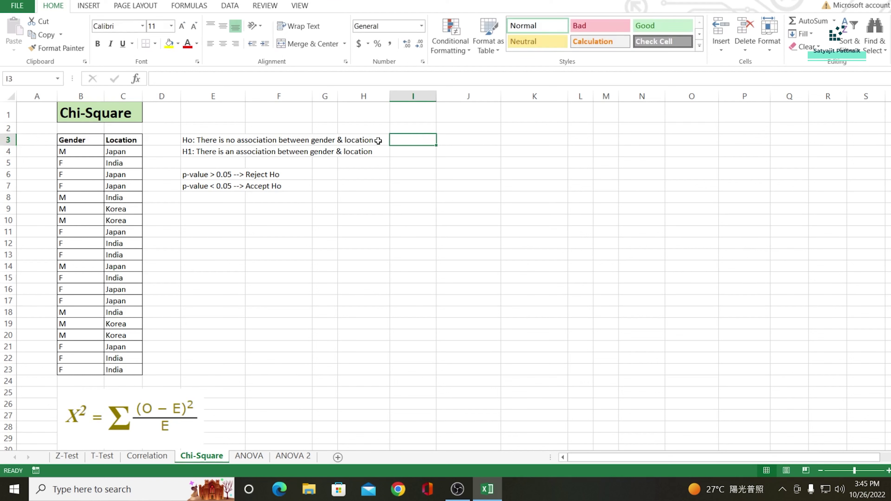
# Step: Create a PivotTable from source range B3:C23, placed on the existing sheet at J3
pyautogui.click(88, 7)
pyautogui.click(19, 31)
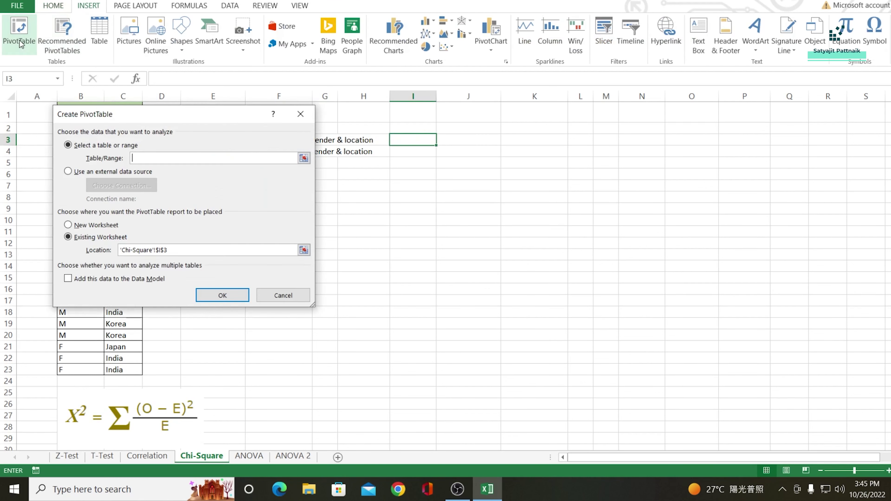
pyautogui.moveTo(240, 110); pyautogui.dragTo(437, 110)
pyautogui.moveTo(99, 143); pyautogui.dragTo(119, 370)
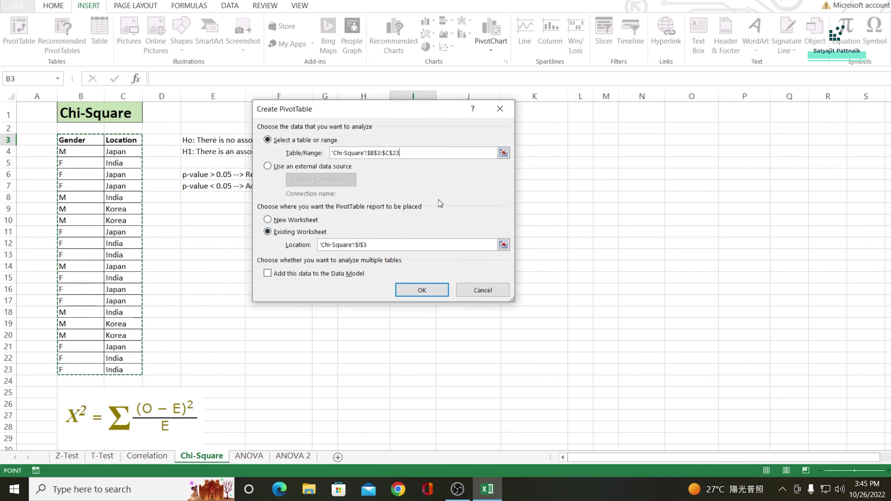
pyautogui.moveTo(385, 245); pyautogui.dragTo(318, 245)
pyautogui.press('BackSpace')
pyautogui.moveTo(406, 110); pyautogui.dragTo(257, 122)
pyautogui.click(456, 139)
pyautogui.click(274, 301)
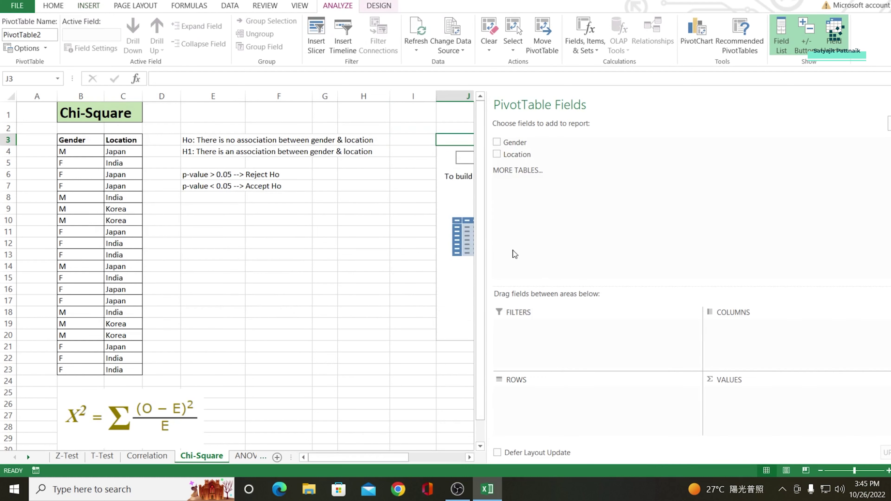
# Step: Add Gender to the pivot layout to count genders per location, and hide the Field List
pyautogui.moveTo(515, 142); pyautogui.dragTo(736, 395)
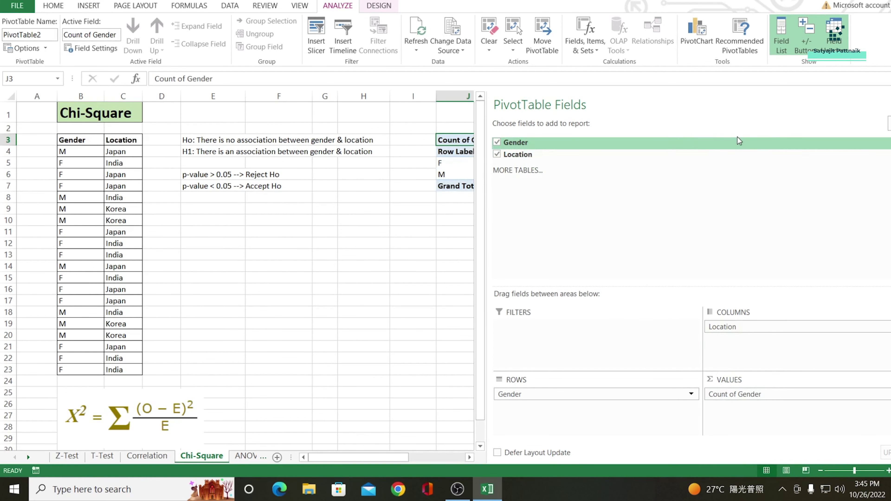
pyautogui.click(885, 105)
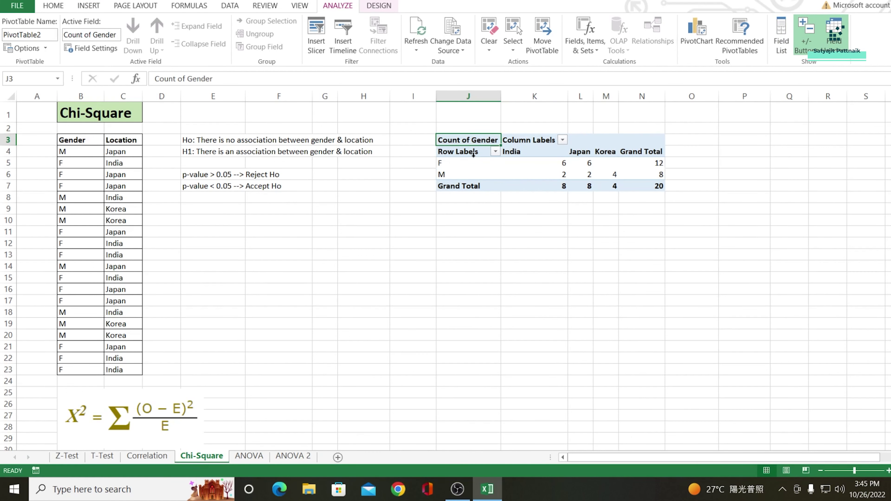
pyautogui.moveTo(453, 140); pyautogui.dragTo(656, 190)
# Step: Paste a copy of the whole pivot table at J9, then undo it after the pivot warning
pyautogui.hotkey('ctrl', 'c')
pyautogui.click(461, 215)
pyautogui.hotkey('ctrl', 'v')
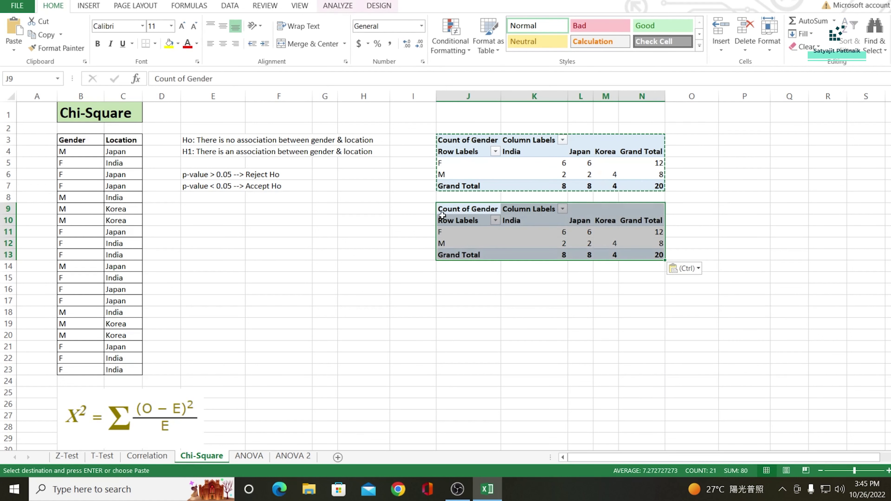
pyautogui.moveTo(458, 209); pyautogui.dragTo(511, 211)
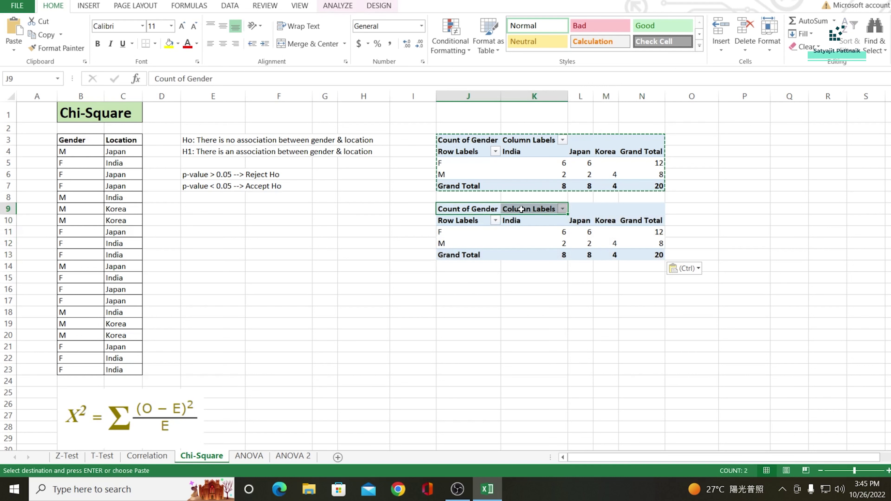
pyautogui.press('Delete')
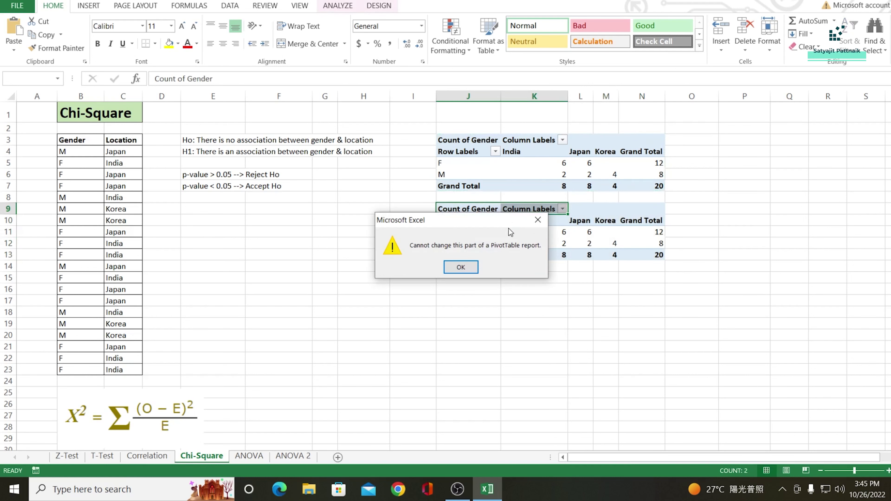
pyautogui.click(462, 267)
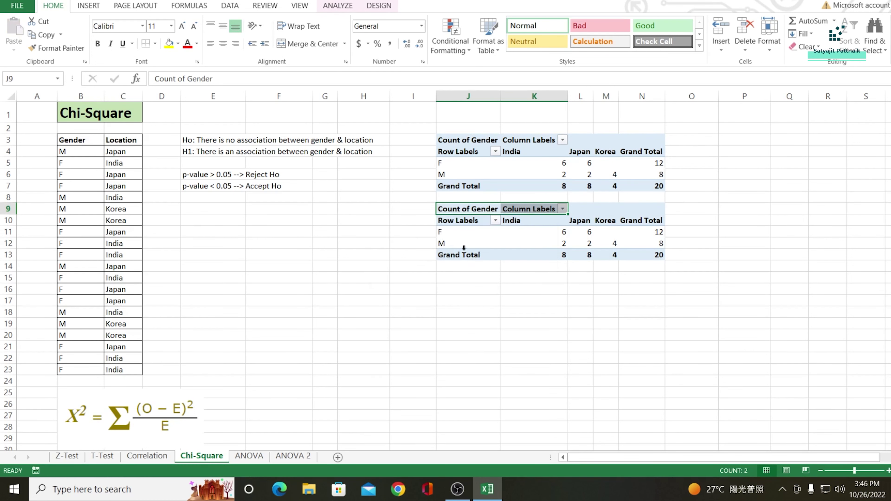
pyautogui.hotkey('ctrl', 'z')
# Step: Copy the pivot counts J4:N7 and paste them at J9 as a plain table
pyautogui.moveTo(460, 154); pyautogui.dragTo(651, 184)
pyautogui.hotkey('ctrl', 'c')
pyautogui.click(457, 208)
pyautogui.hotkey('ctrl', 'v')
pyautogui.click(421, 243)
# Step: Label I9 'Observed' and make it bold using Format Painter from J9
pyautogui.click(408, 211)
pyautogui.write('Observed')
pyautogui.press('Tab')
pyautogui.click(57, 48)
pyautogui.click(414, 211)
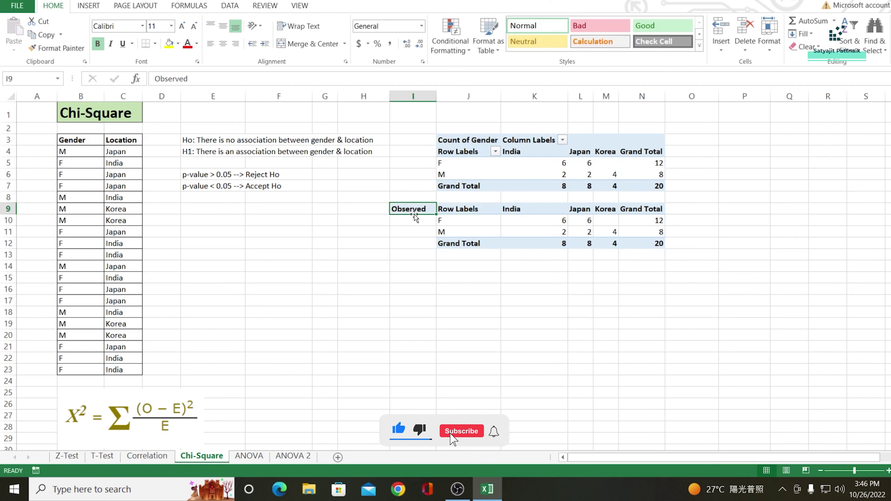
pyautogui.click(464, 221)
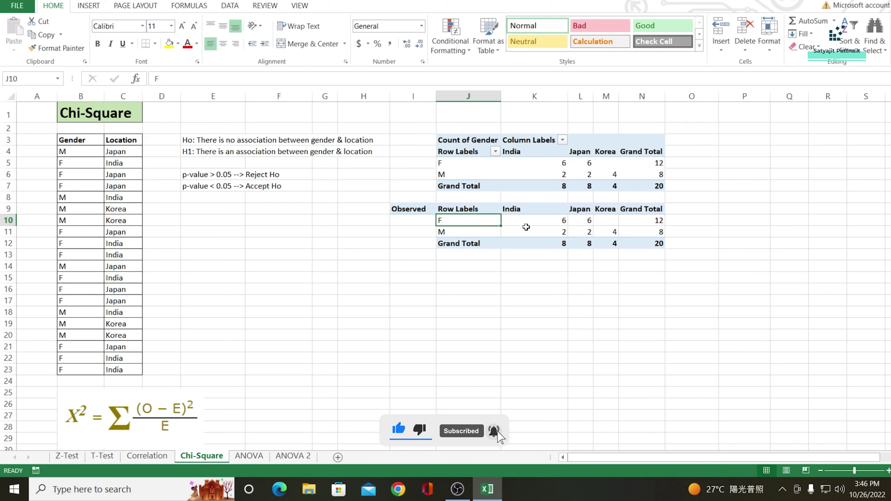
pyautogui.click(527, 209)
pyautogui.click(528, 220)
pyautogui.click(581, 222)
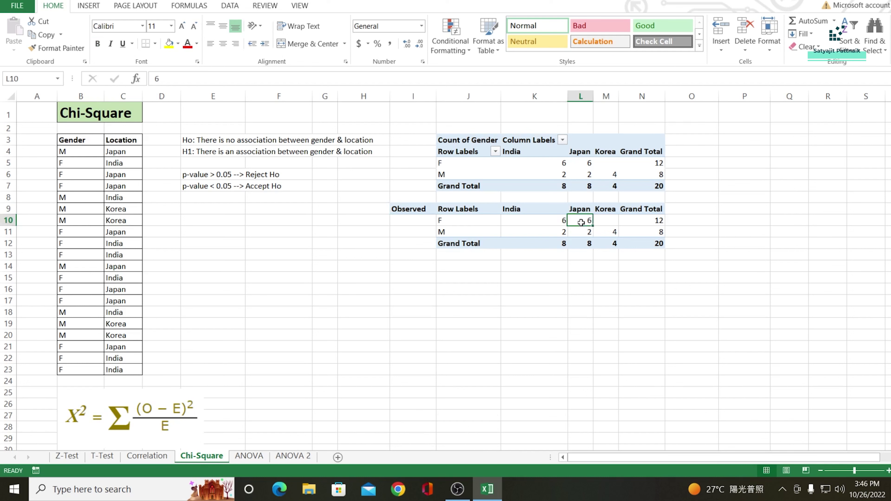
pyautogui.click(605, 219)
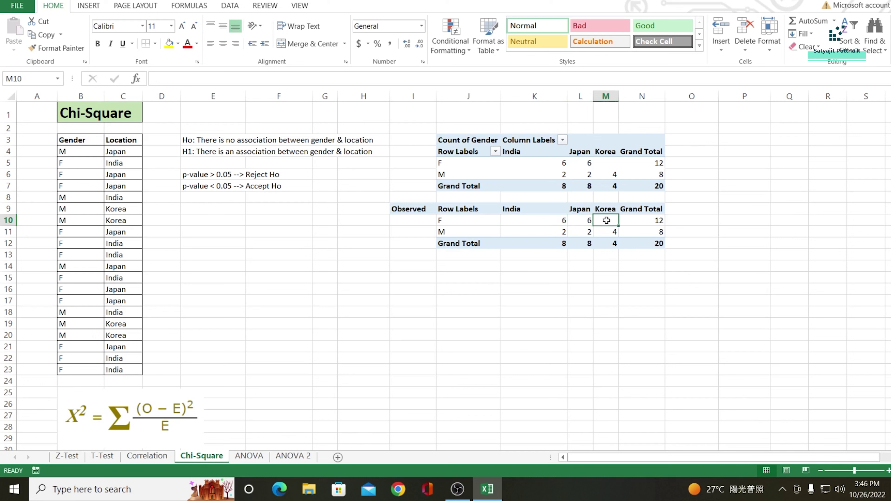
pyautogui.click(456, 233)
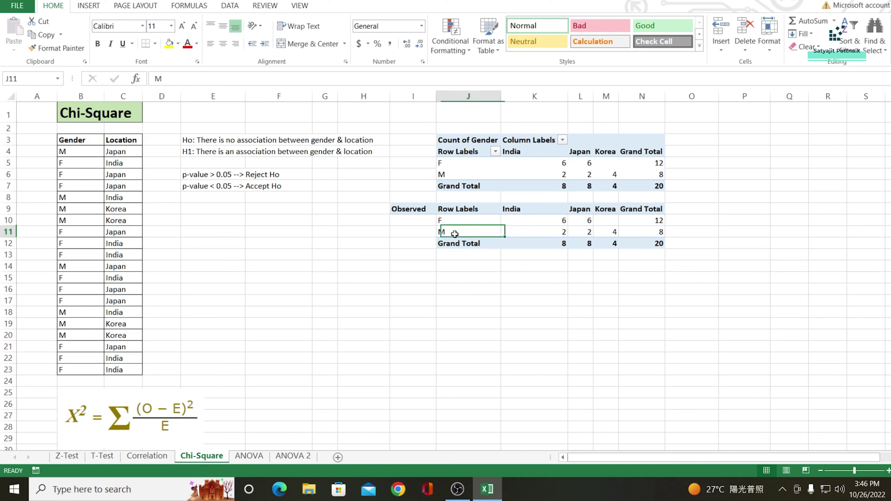
pyautogui.click(555, 232)
pyautogui.click(578, 233)
pyautogui.click(608, 233)
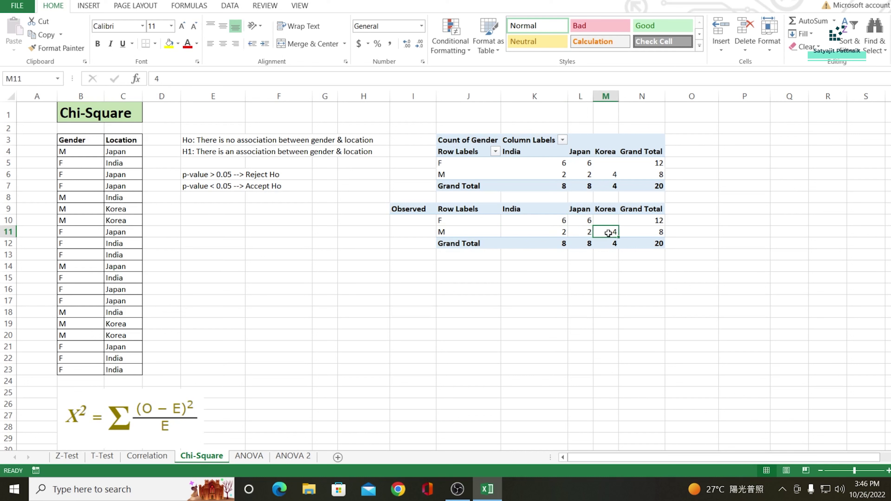
pyautogui.moveTo(649, 210); pyautogui.dragTo(643, 241)
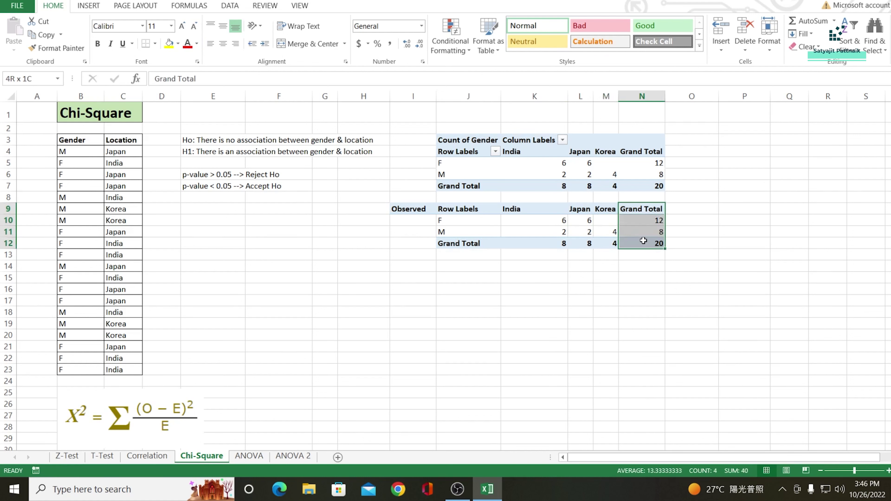
# Step: Type 'Row Total' in N9, 'Column Total' in J12, and 'Grand Total' in O12
pyautogui.click(638, 210)
pyautogui.write('Ro')
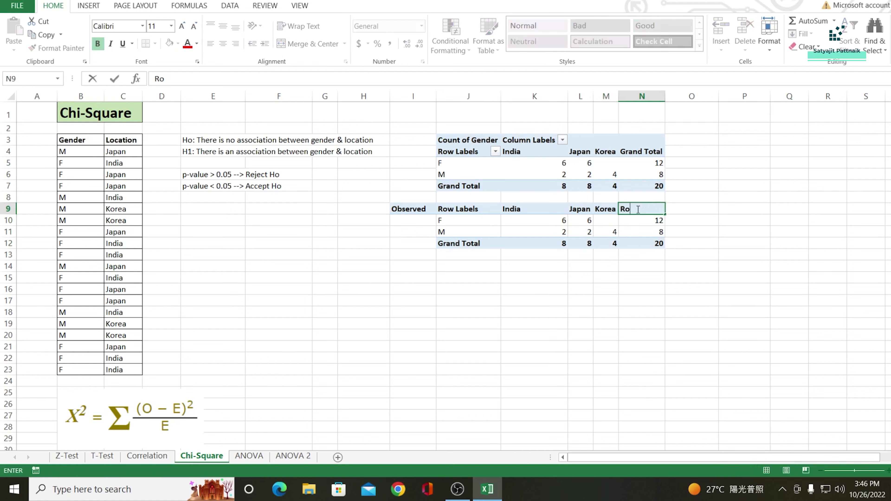
pyautogui.write('w Total')
pyautogui.click(468, 245)
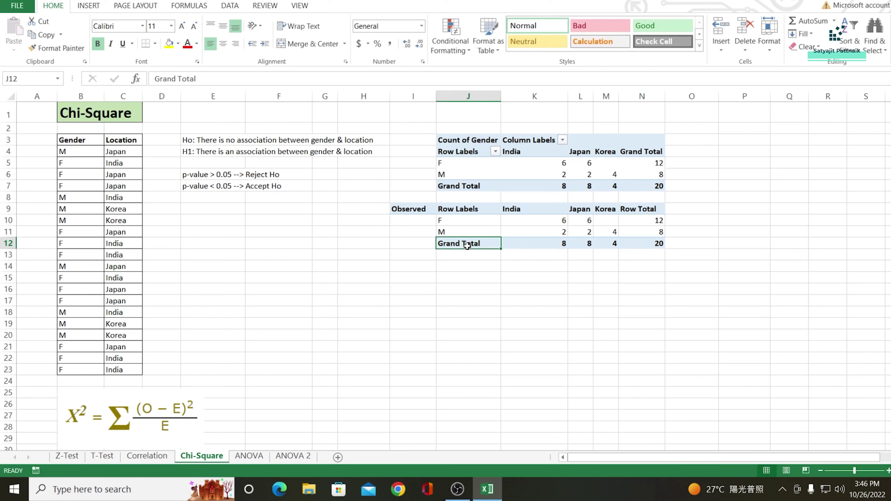
pyautogui.write('Column Total')
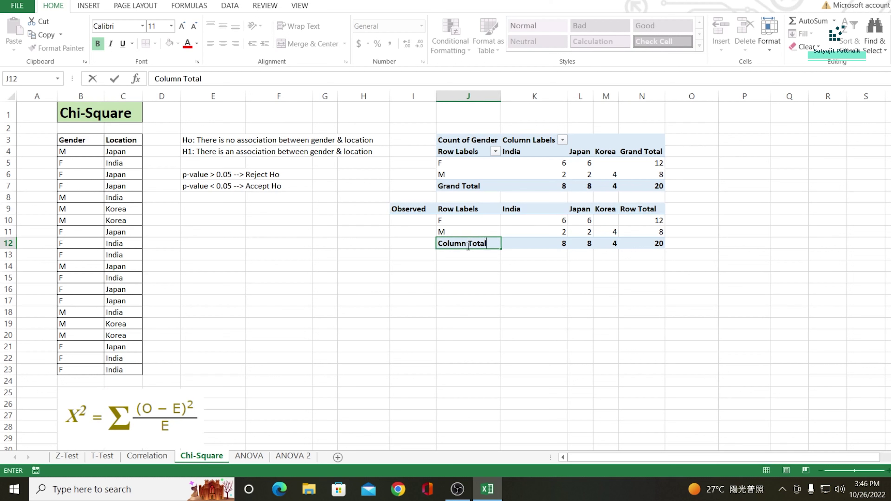
pyautogui.click(646, 246)
pyautogui.click(679, 246)
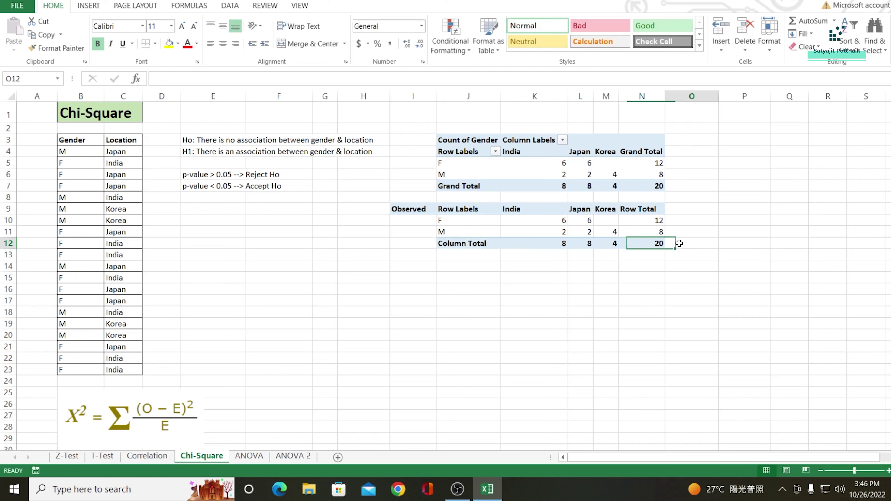
pyautogui.write('Gr')
pyautogui.write('and Total')
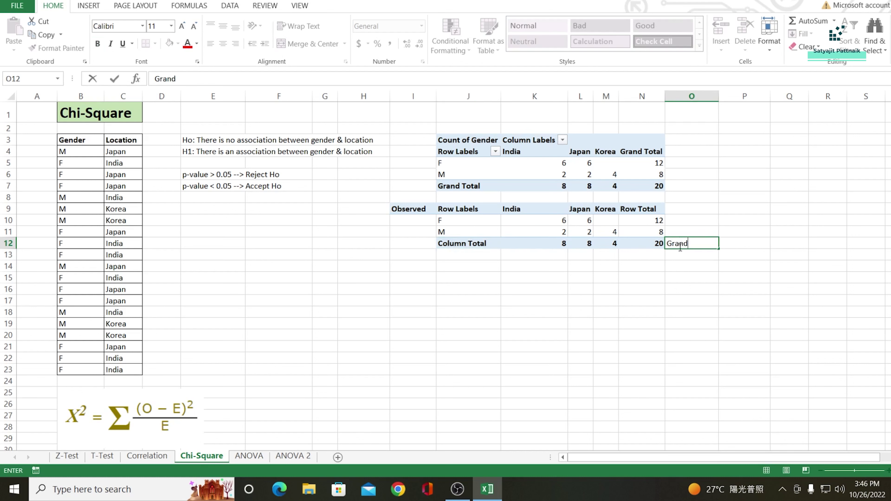
# Step: Copy N9's bold formatting onto the Grand Total label with Format Painter
pyautogui.click(637, 211)
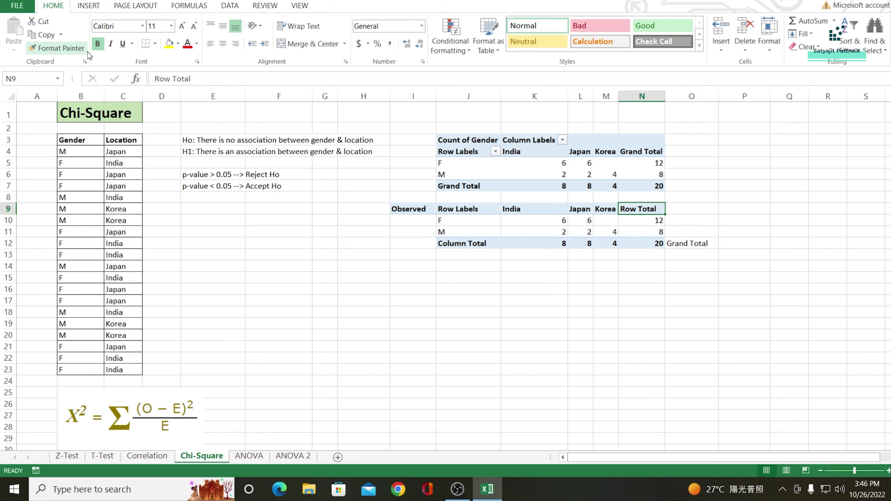
pyautogui.click(49, 48)
pyautogui.click(677, 245)
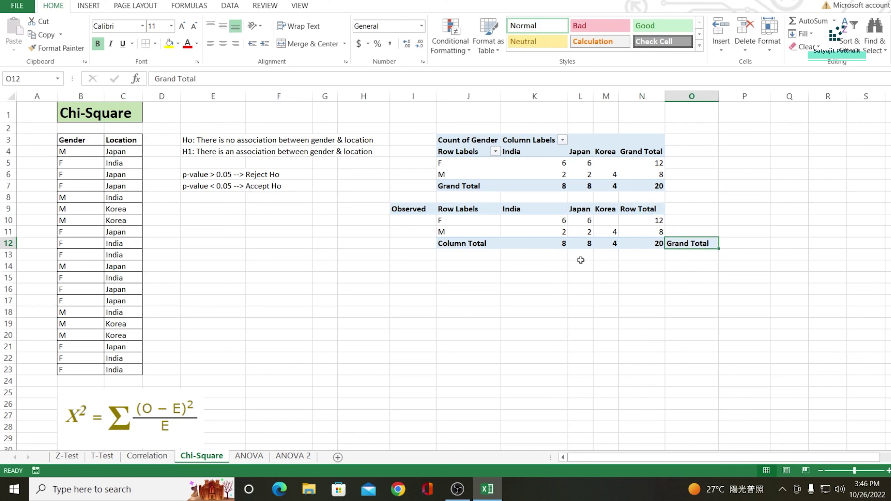
# Step: Paste a copy of the Observed table at I14 and relabel it 'Expected'
pyautogui.moveTo(399, 211); pyautogui.dragTo(653, 245)
pyautogui.hotkey('ctrl', 'c')
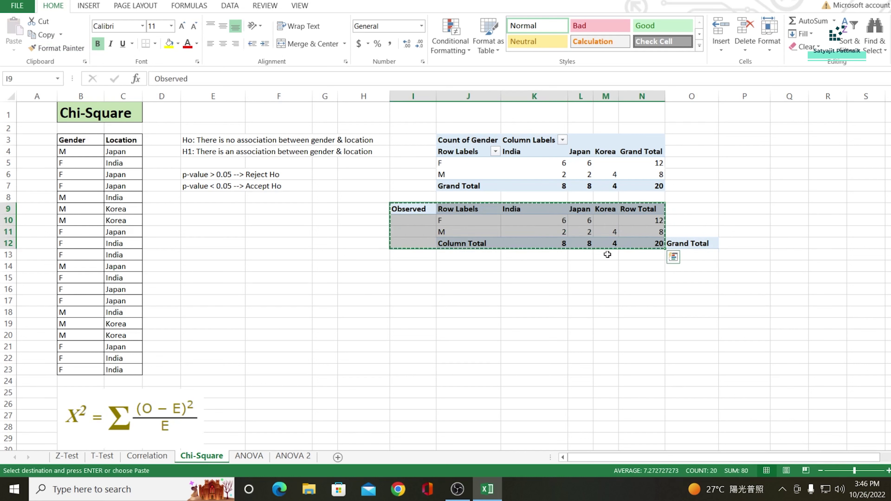
pyautogui.click(414, 266)
pyautogui.hotkey('ctrl', 'v')
pyautogui.click(415, 267)
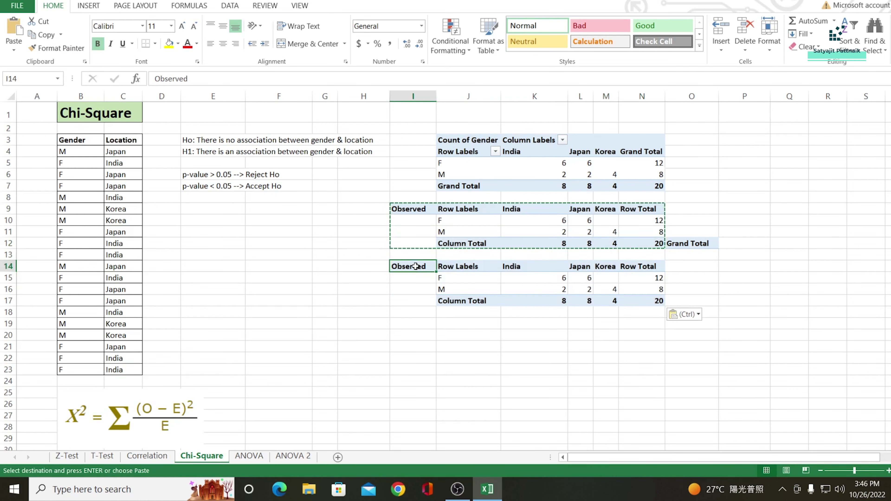
pyautogui.write('Expected')
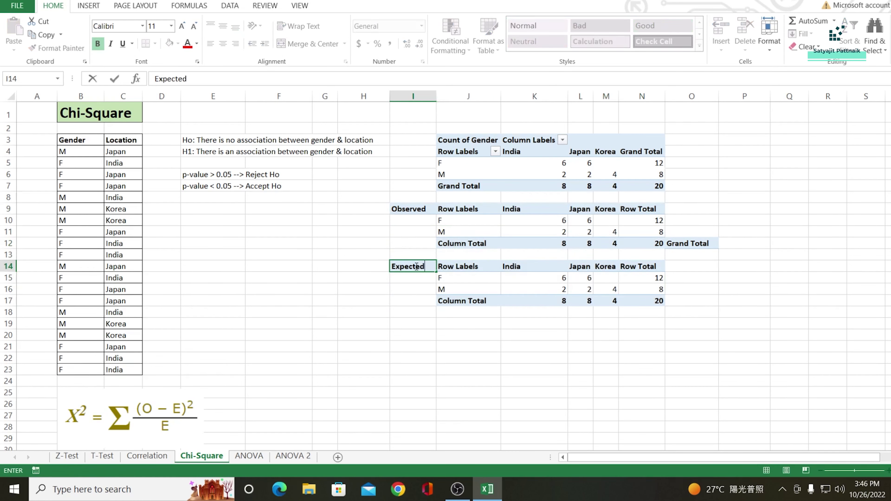
# Step: Clear the copied counts, Row Total and Column Total labels, then narrow column H
pyautogui.moveTo(524, 278); pyautogui.dragTo(656, 302)
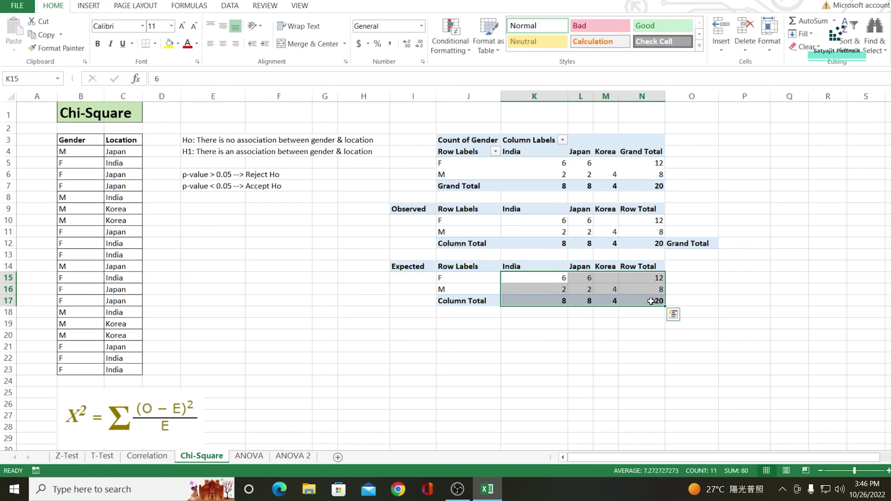
pyautogui.click(629, 263)
pyautogui.press('Delete')
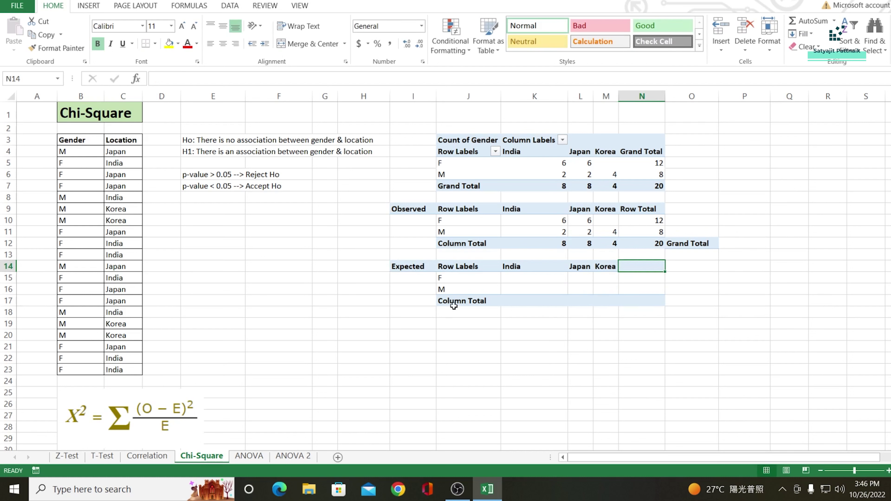
pyautogui.click(453, 303)
pyautogui.press('Delete')
pyautogui.click(503, 333)
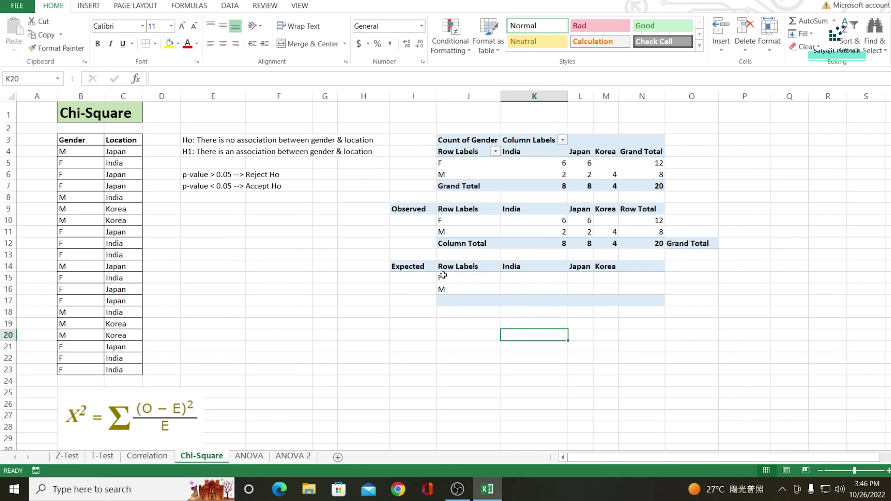
pyautogui.moveTo(390, 97); pyautogui.dragTo(381, 96)
# Step: Write 'Expected = (Row Total * Column Total) / Grand Total' in E11
pyautogui.click(208, 233)
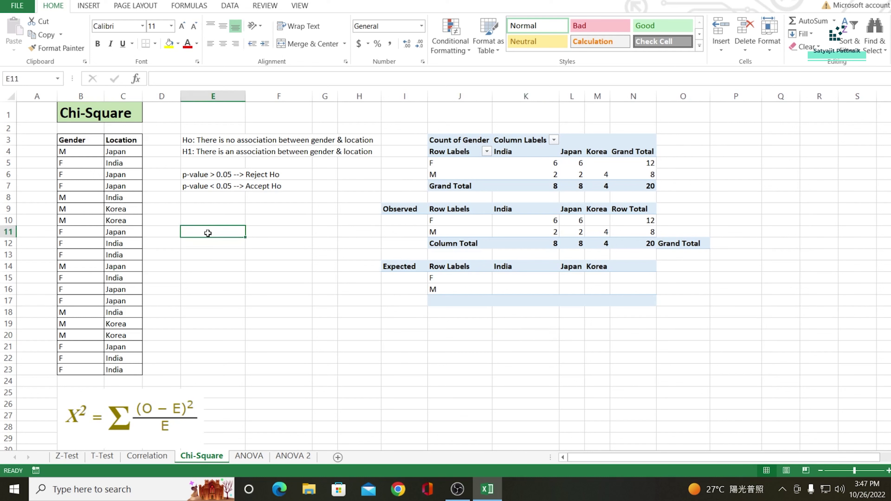
pyautogui.write('Expected =')
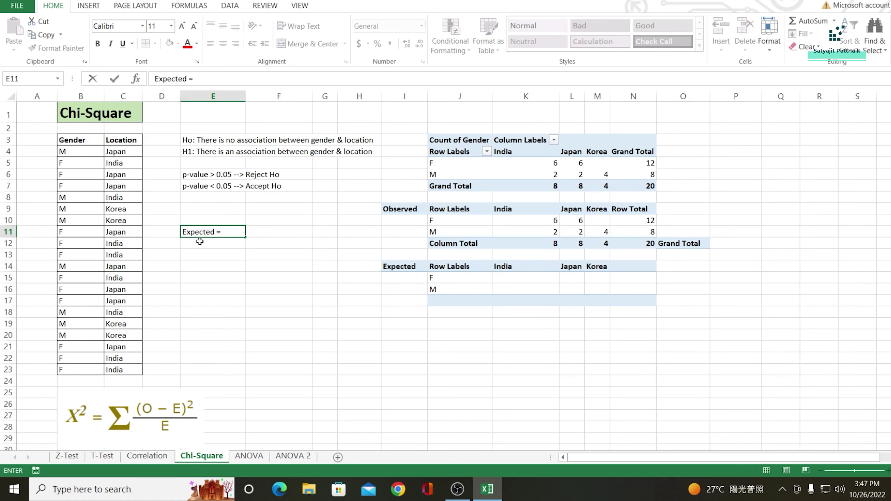
pyautogui.write(' (Row Total * Col')
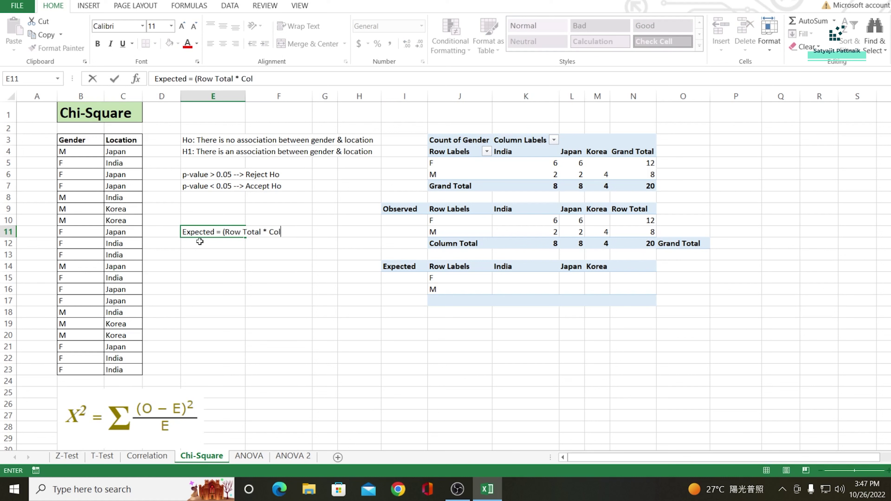
pyautogui.write('umn Total')
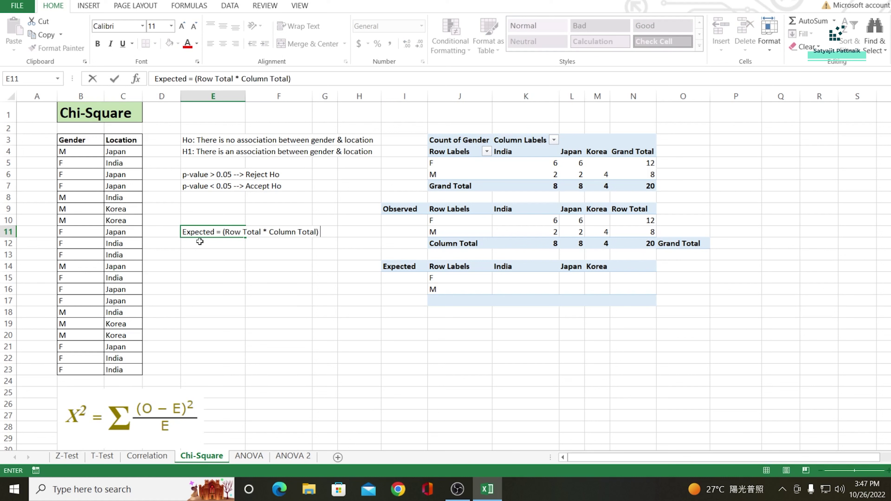
pyautogui.write(') / Grand Total')
pyautogui.press('Return')
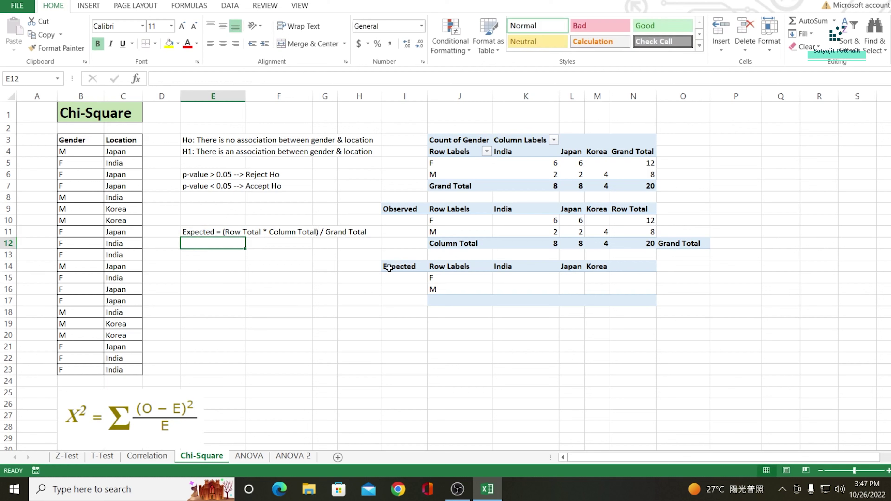
pyautogui.click(523, 279)
# Step: Enter =N10*K12/N12 in K15: female row total 12 times India total 8, over 20
pyautogui.write('=')
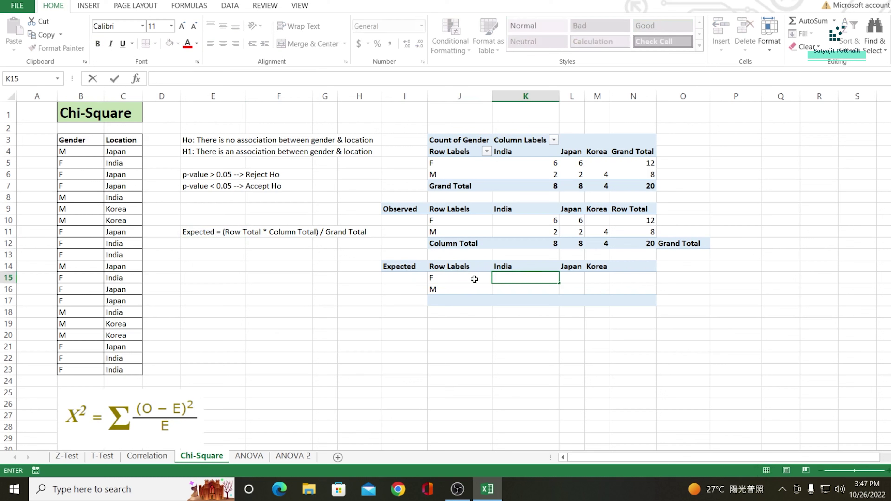
pyautogui.write('=')
pyautogui.click(635, 219)
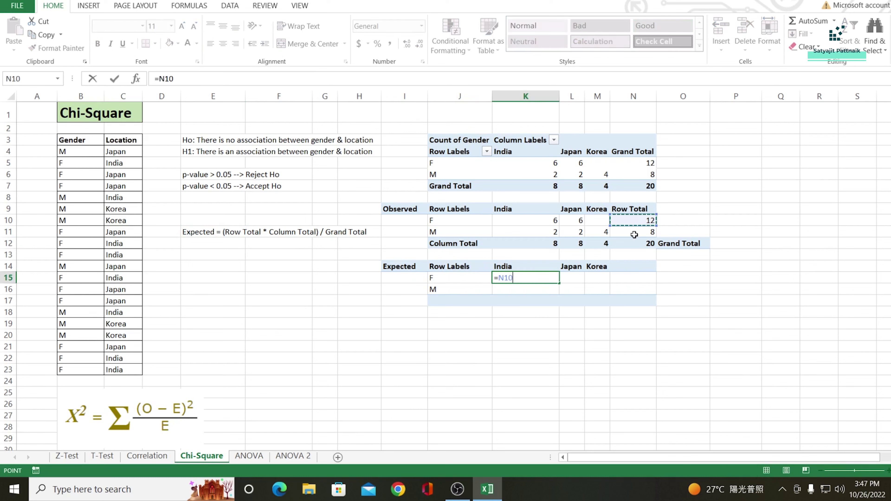
pyautogui.write('*')
pyautogui.click(547, 244)
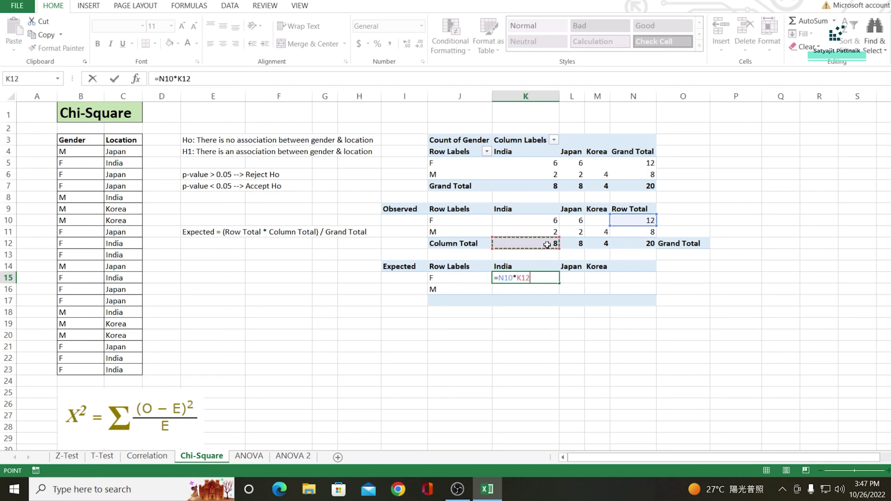
pyautogui.write('/')
pyautogui.click(649, 245)
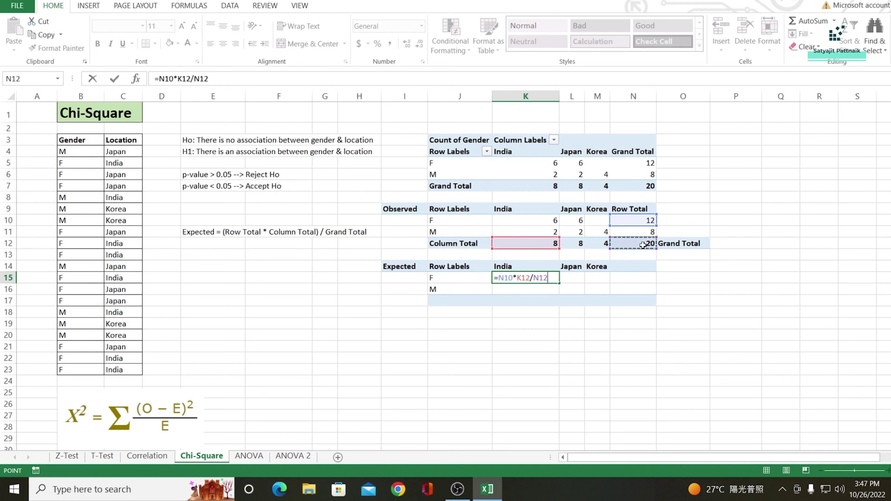